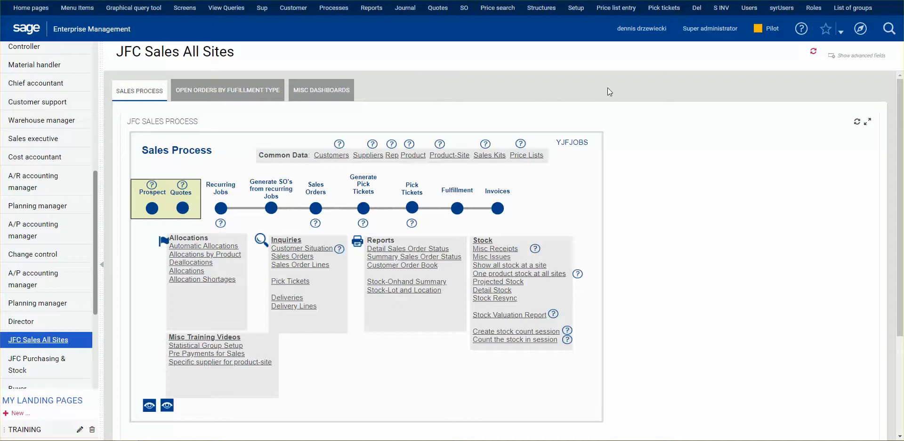
Step: Start a sales order and choose Test Company #1 as the sold-to customer
{"action": "left_click", "coordinate": [316, 216]}
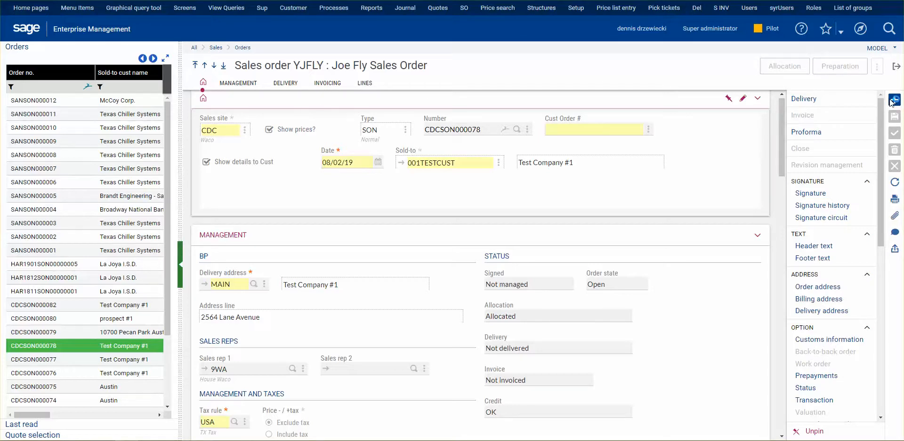
{"action": "left_click", "coordinate": [489, 163]}
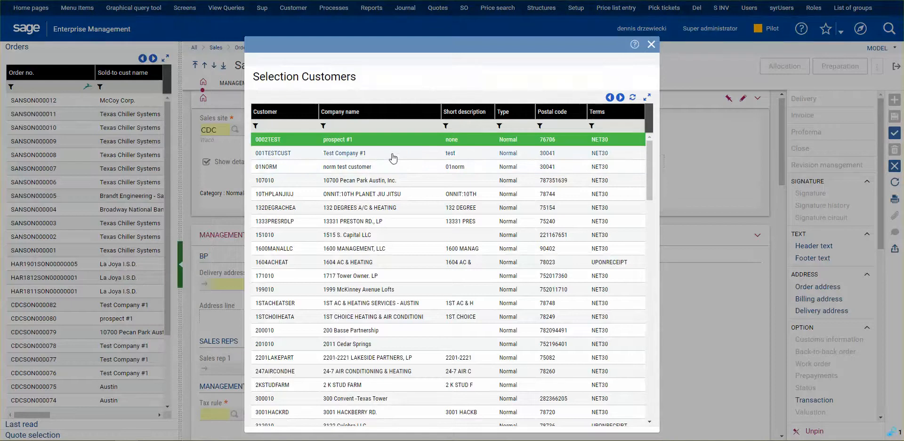
{"action": "left_click", "coordinate": [393, 158]}
Step: Add product PL11-11414-AA, the 14x14x1 MERV 11 HC Pleated Filter, as the first order line
{"action": "scroll", "coordinate": [377, 289], "scroll_direction": "down", "scroll_amount": 10}
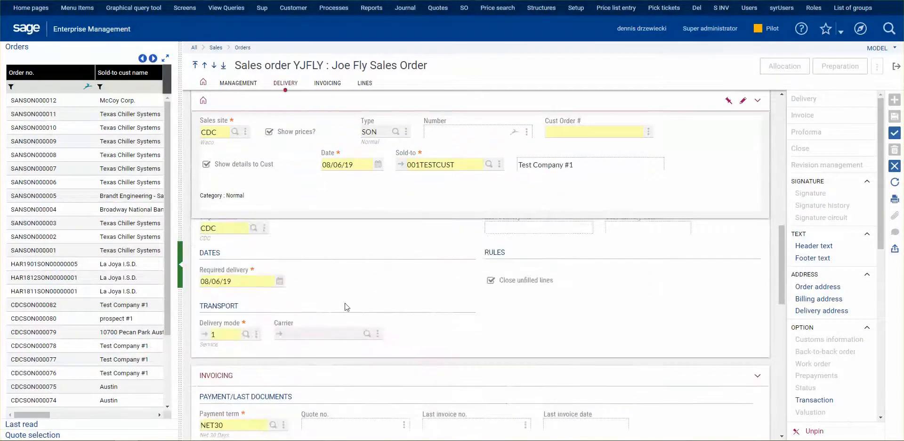
{"action": "scroll", "coordinate": [346, 307], "scroll_direction": "down", "scroll_amount": 10}
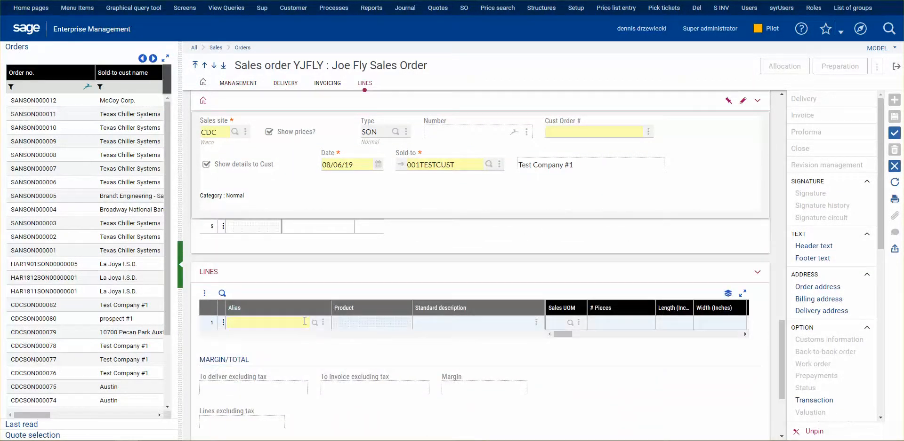
{"action": "left_click", "coordinate": [309, 323]}
{"action": "type", "text": "pl11"}
{"action": "key", "text": "Tab"}
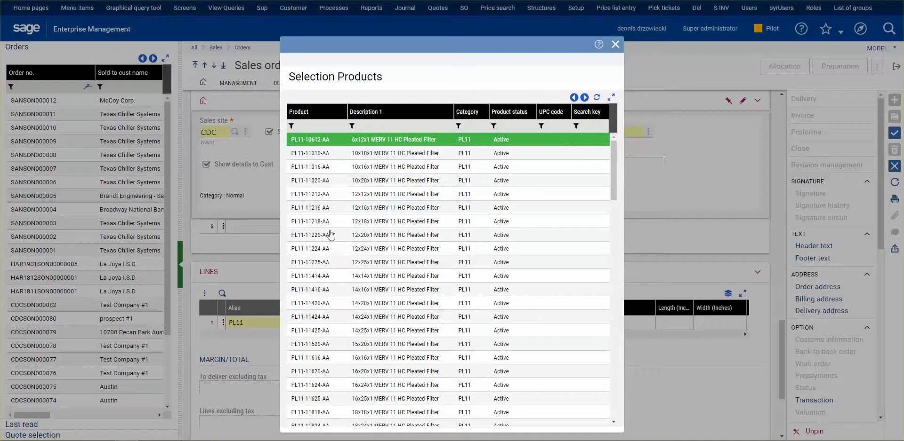
{"action": "left_click", "coordinate": [337, 277]}
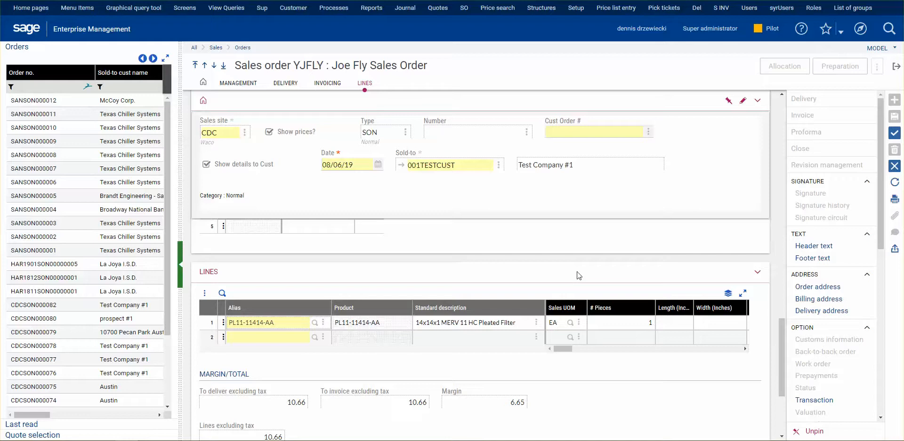
Step: Add SUBCONTRACT as the second order line, keep its remaining line values at their defaults, and create the sales order
{"action": "left_click", "coordinate": [279, 338]}
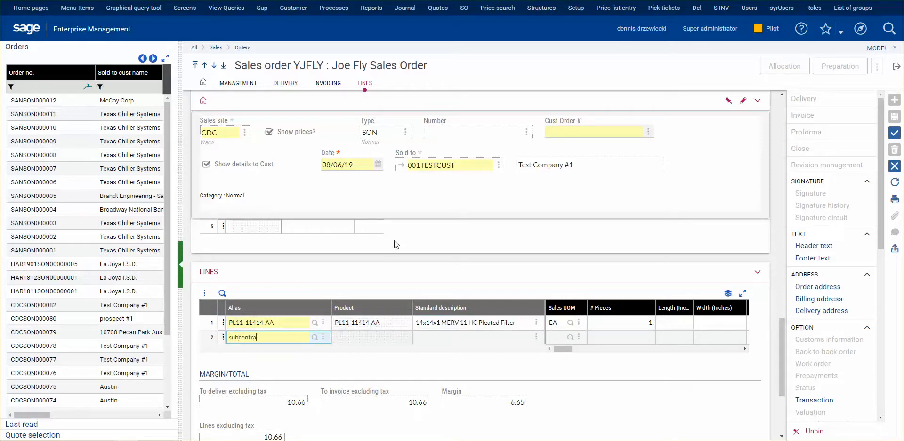
{"action": "key", "text": "Tab"}
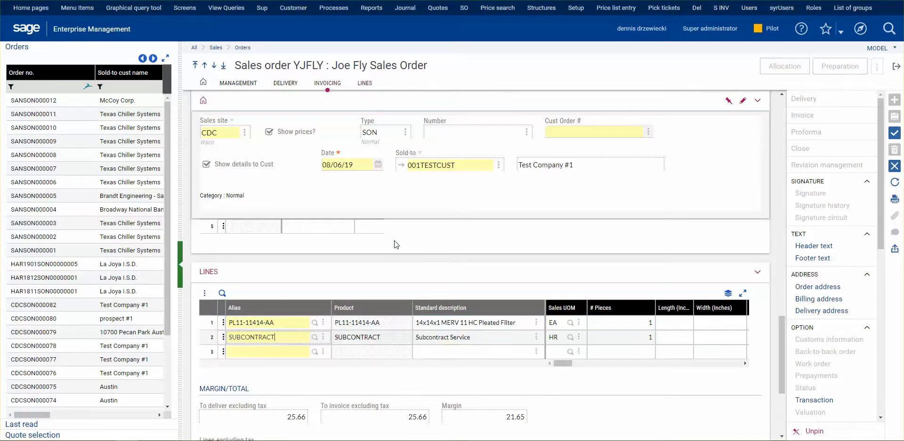
{"action": "key", "text": "Tab"}
{"action": "key", "text": "Tab"}
{"action": "key", "text": "Tab"}
{"action": "key", "text": "Tab"}
{"action": "key", "text": "Tab"}
{"action": "key", "text": "Tab"}
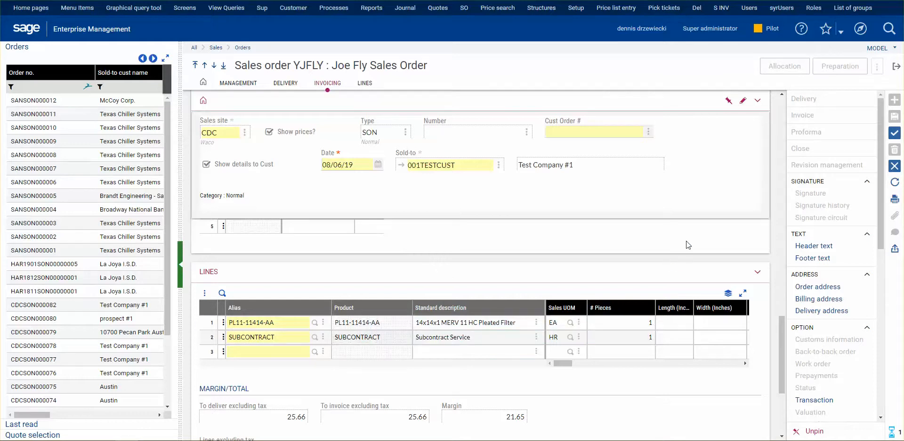
{"action": "key", "text": "Tab"}
{"action": "key", "text": "Tab"}
{"action": "key", "text": "Tab"}
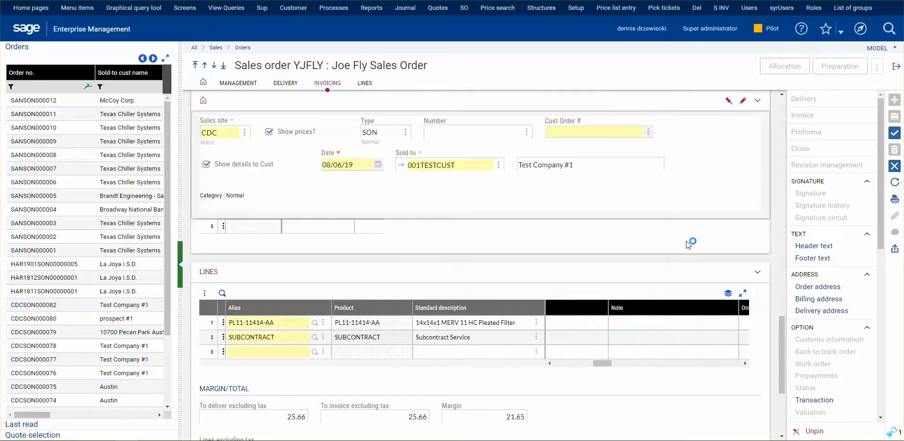
{"action": "key", "text": "Tab"}
{"action": "key", "text": "Tab"}
{"action": "key", "text": "Tab"}
{"action": "key", "text": "Tab"}
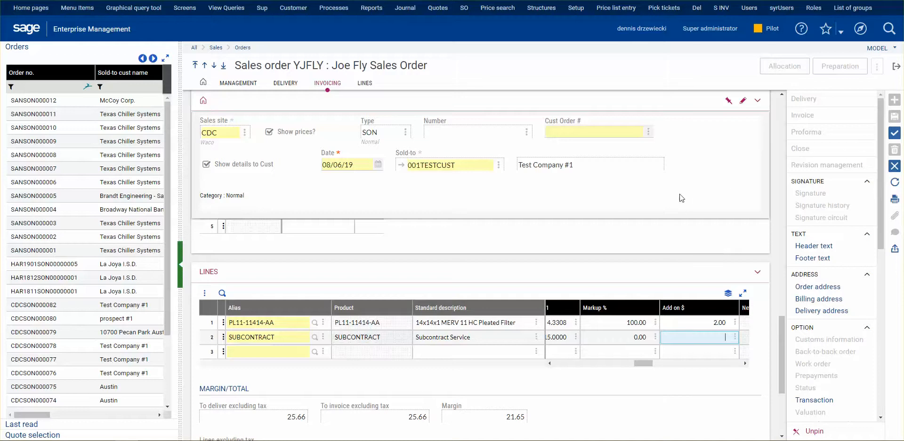
{"action": "left_click", "coordinate": [894, 135]}
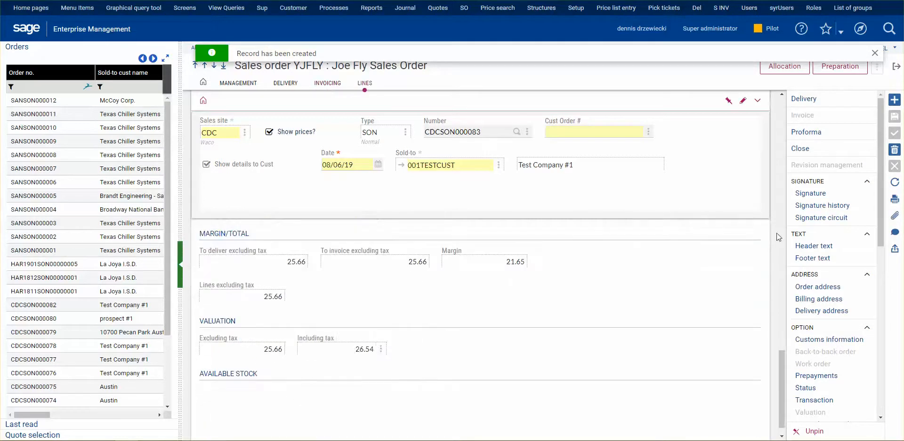
Step: Set the product source of the PL11-11414-AA order line to PO - Receive and ship and save the order
{"action": "scroll", "coordinate": [836, 278], "scroll_direction": "down", "scroll_amount": 2}
{"action": "scroll", "coordinate": [835, 279], "scroll_direction": "down", "scroll_amount": 2}
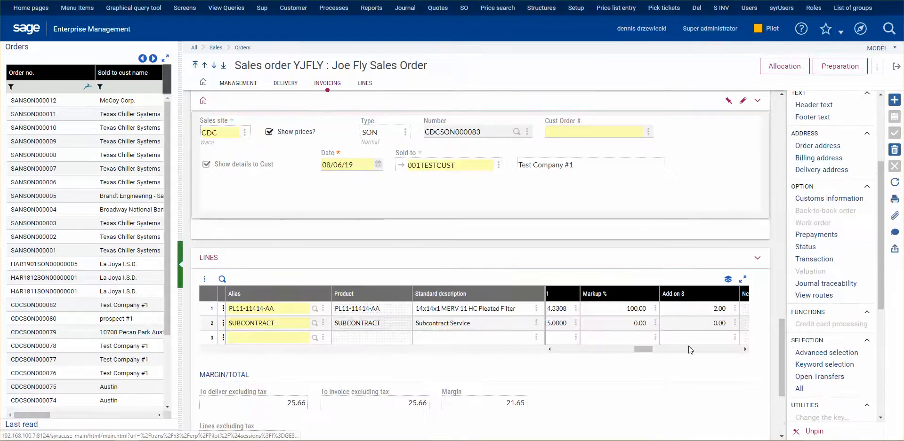
{"action": "left_click", "coordinate": [286, 313]}
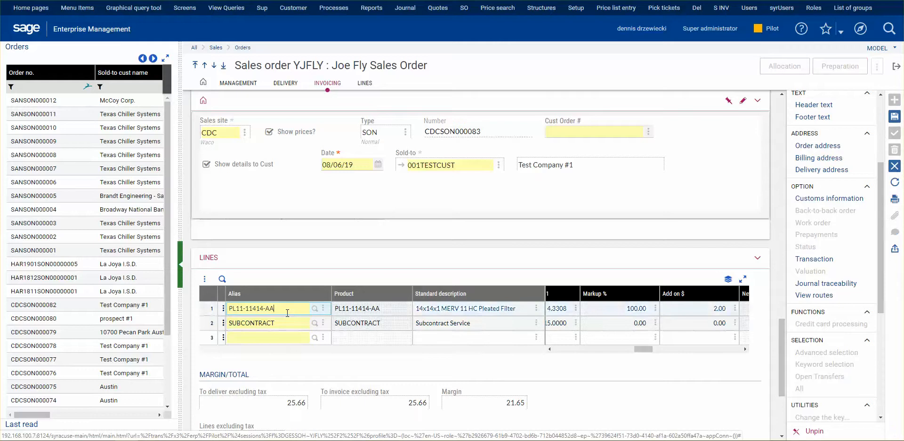
{"action": "left_click_drag", "start_coordinate": [648, 349], "coordinate": [679, 348]}
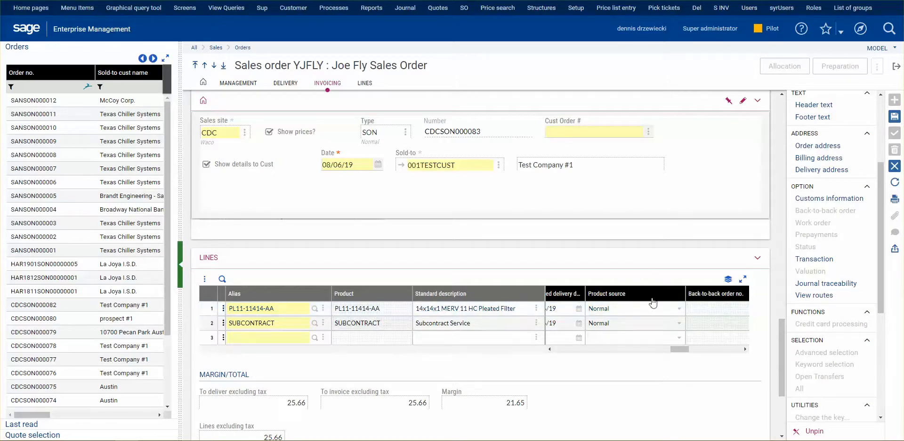
{"action": "left_click", "coordinate": [678, 310]}
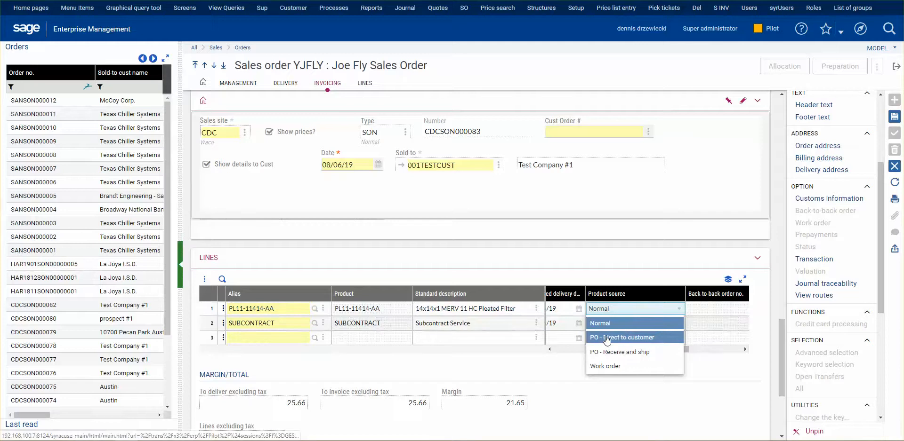
{"action": "left_click", "coordinate": [644, 357]}
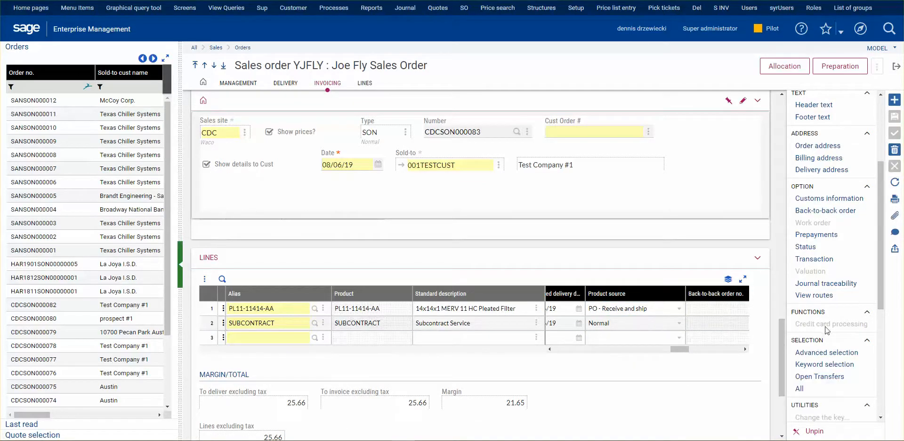
Step: Generate the back-to-back purchase order from the sales order and close the resulting log
{"action": "scroll", "coordinate": [828, 332], "scroll_direction": "down", "scroll_amount": 3}
{"action": "scroll", "coordinate": [816, 290], "scroll_direction": "down", "scroll_amount": 2}
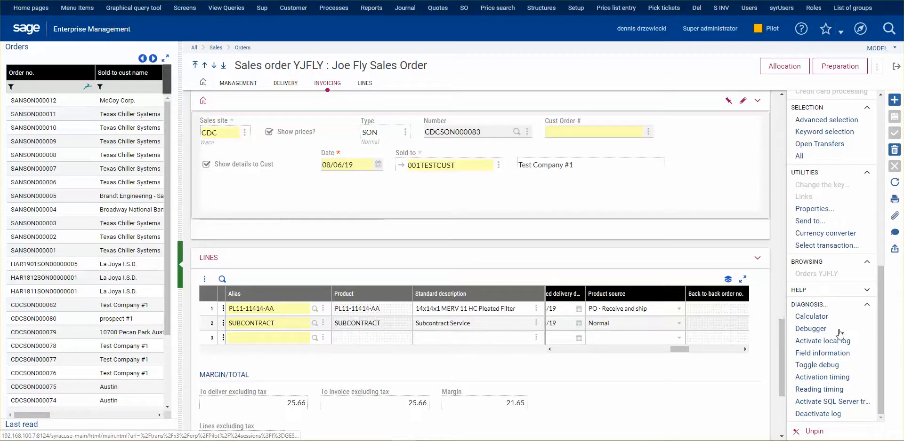
{"action": "scroll", "coordinate": [842, 241], "scroll_direction": "up", "scroll_amount": 5}
{"action": "scroll", "coordinate": [844, 241], "scroll_direction": "up", "scroll_amount": 4}
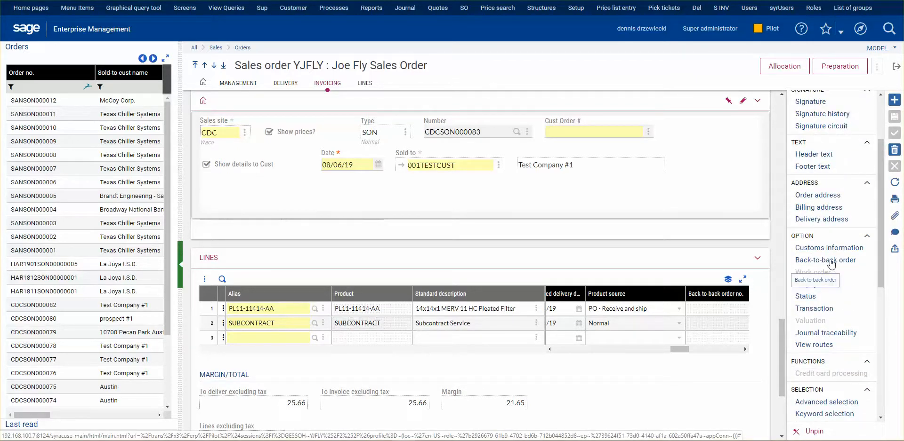
{"action": "left_click", "coordinate": [832, 264]}
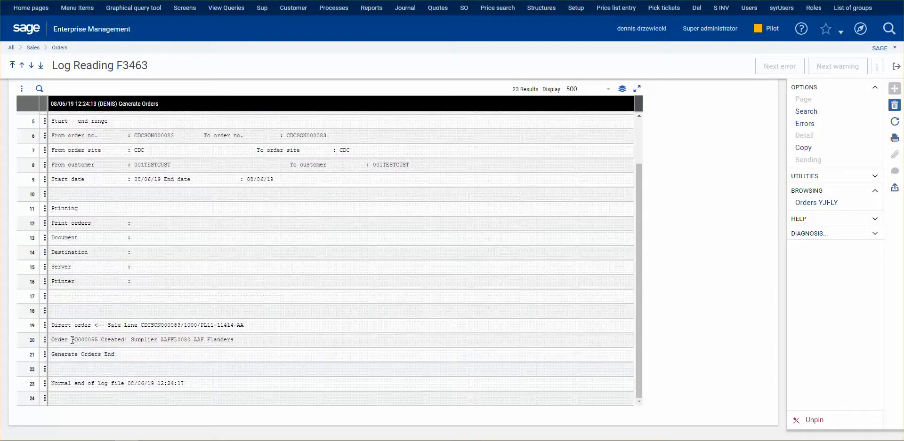
{"action": "left_click", "coordinate": [895, 68]}
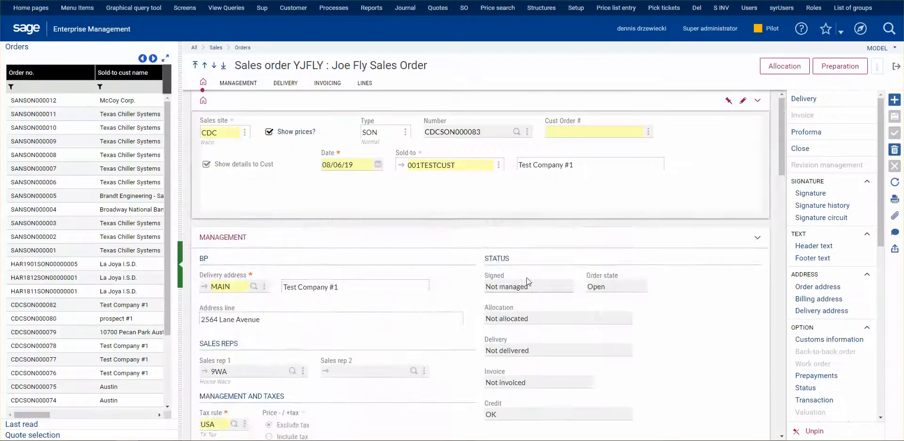
Step: Look over the sales order's lines, checking the PL11-11414-AA line
{"action": "scroll", "coordinate": [526, 282], "scroll_direction": "down", "scroll_amount": 10}
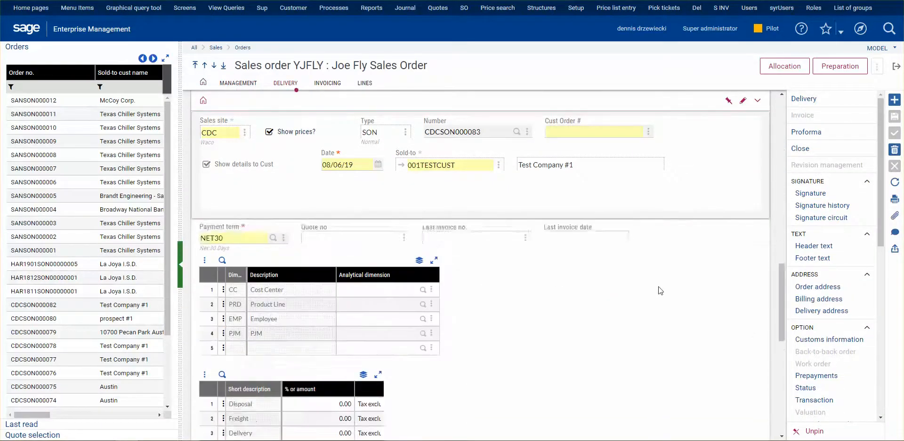
{"action": "scroll", "coordinate": [659, 288], "scroll_direction": "down", "scroll_amount": 5}
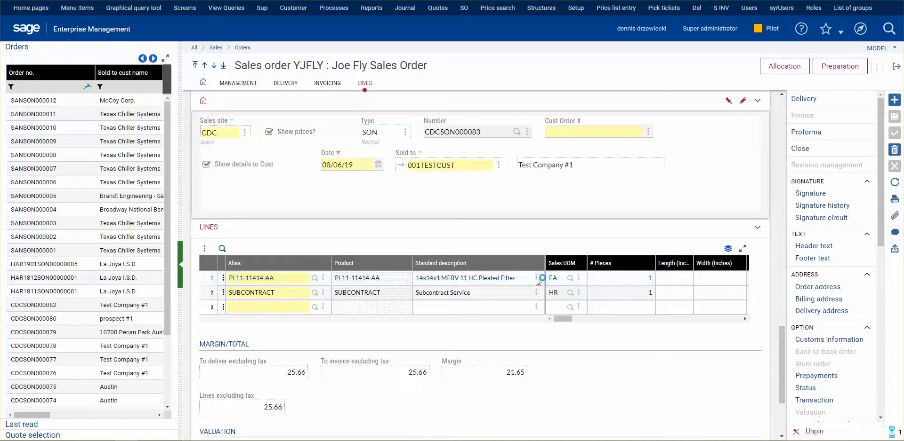
{"action": "left_click", "coordinate": [537, 281]}
{"action": "left_click", "coordinate": [536, 279]}
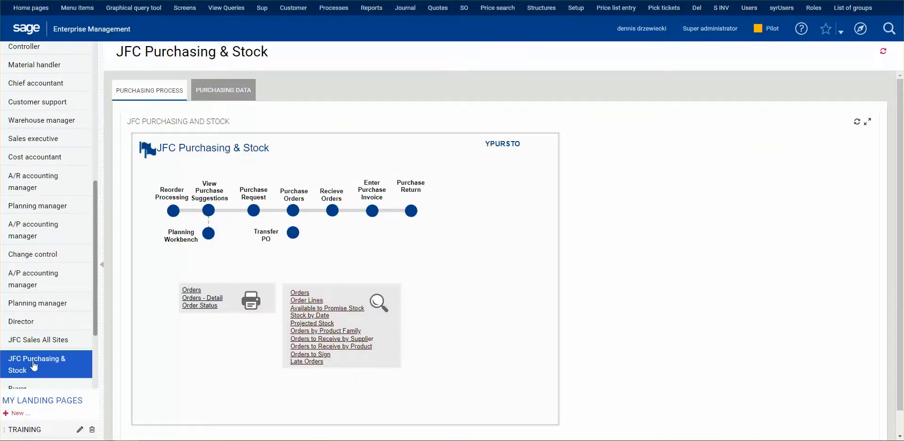
Step: Open the product record for PL11-11414-AA from JFC Sales All Sites and enable Back-to-back order in its sales settings
{"action": "left_click", "coordinate": [52, 343]}
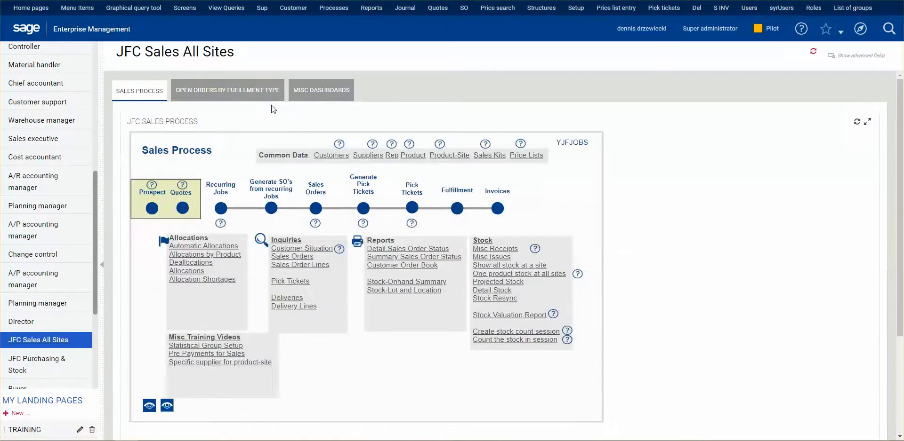
{"action": "left_click", "coordinate": [411, 157]}
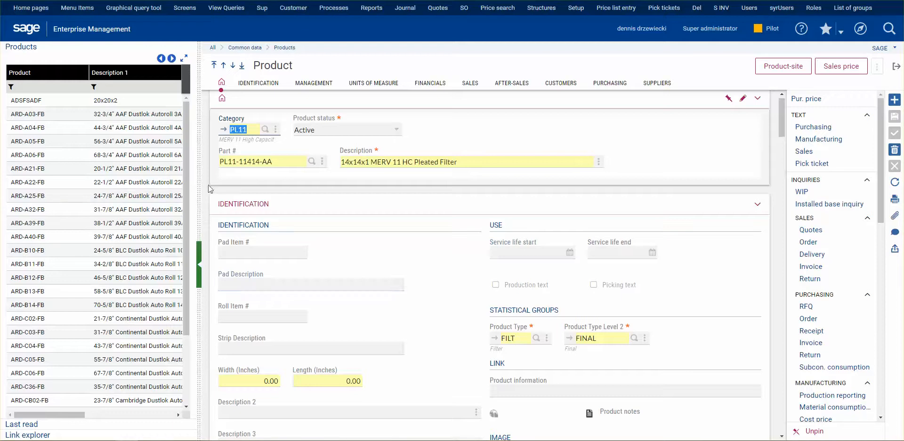
{"action": "scroll", "coordinate": [426, 324], "scroll_direction": "down", "scroll_amount": 8}
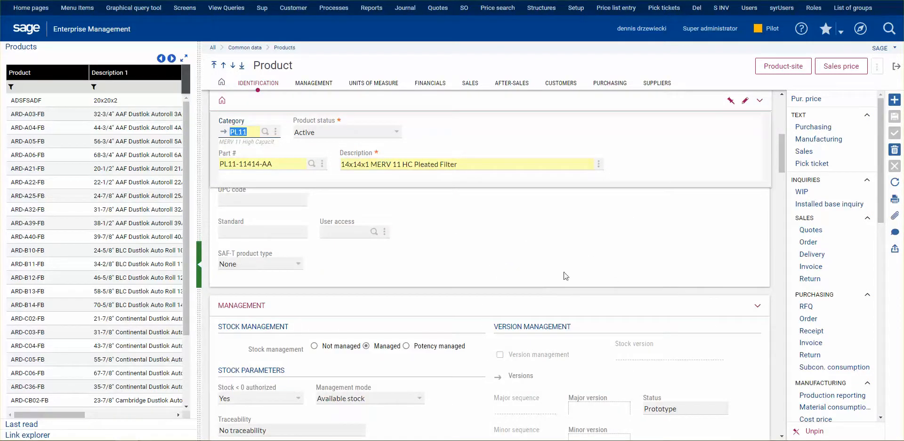
{"action": "scroll", "coordinate": [658, 287], "scroll_direction": "down", "scroll_amount": 7}
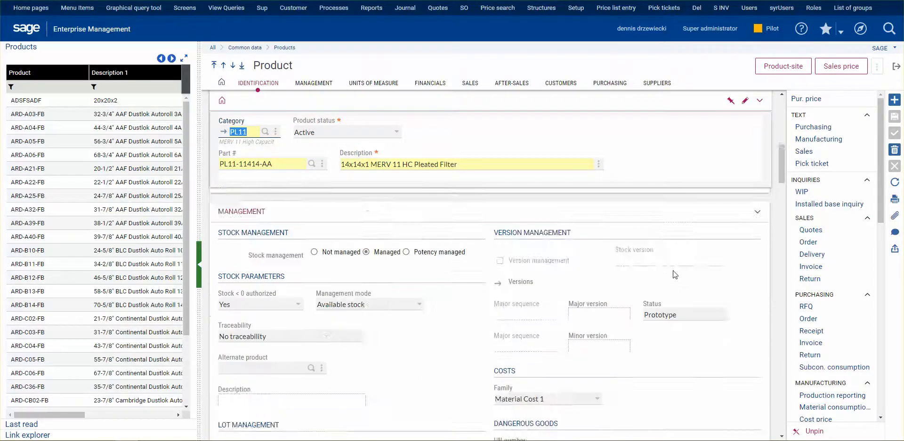
{"action": "scroll", "coordinate": [620, 309], "scroll_direction": "down", "scroll_amount": 10}
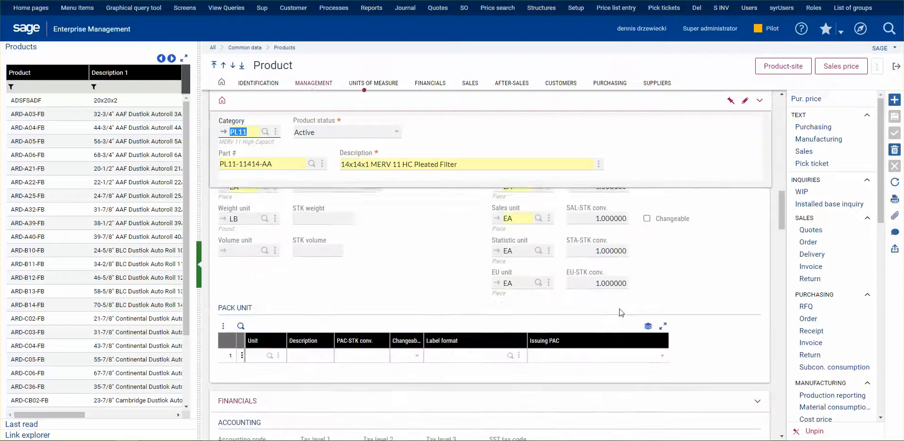
{"action": "scroll", "coordinate": [618, 312], "scroll_direction": "down", "scroll_amount": 6}
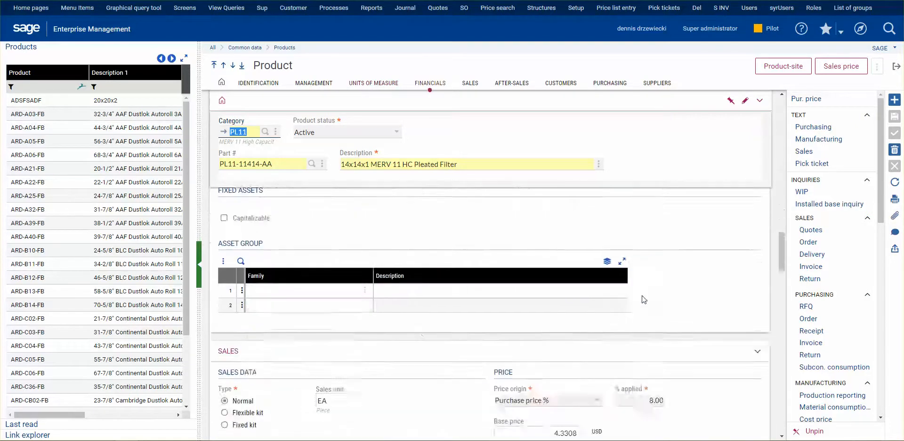
{"action": "scroll", "coordinate": [677, 279], "scroll_direction": "down", "scroll_amount": 1}
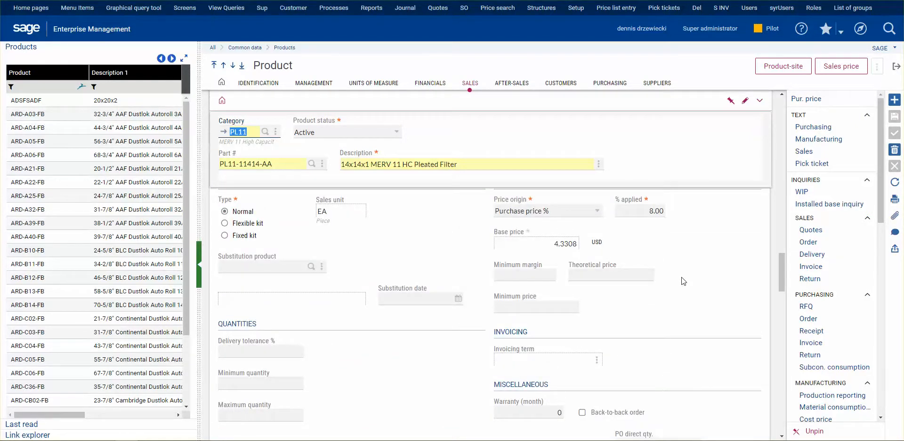
{"action": "scroll", "coordinate": [680, 281], "scroll_direction": "down", "scroll_amount": 2}
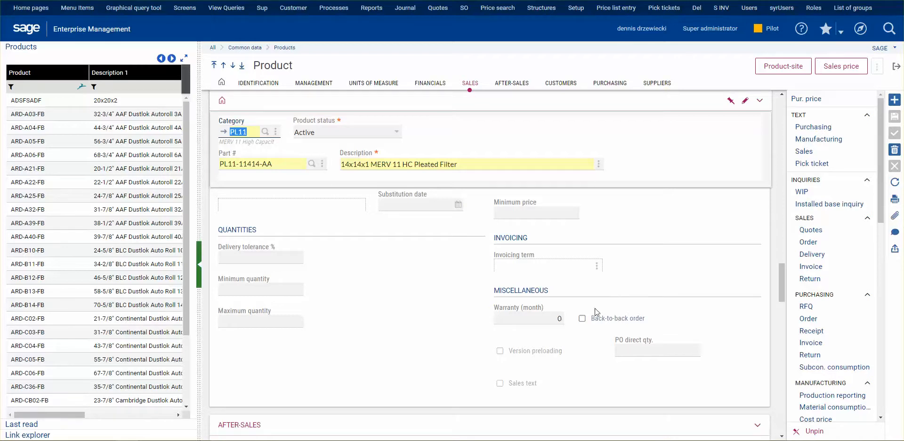
{"action": "left_click", "coordinate": [583, 320]}
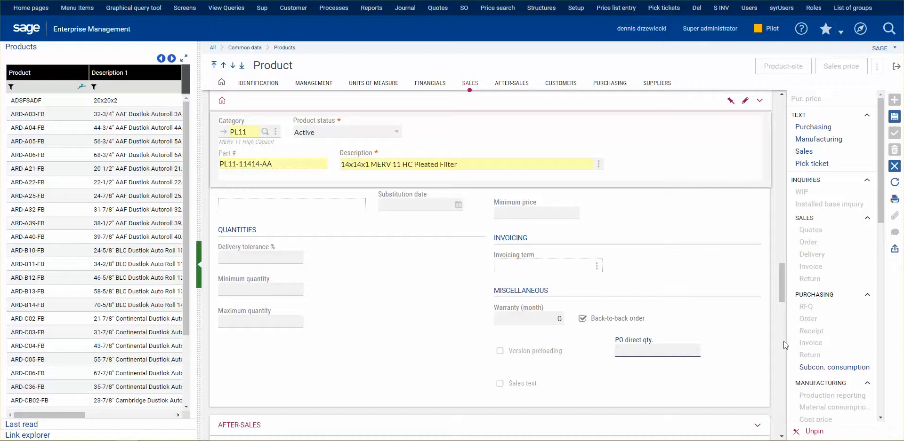
Step: Try a PO direct quantity of 100 for the product and clear the value again
{"action": "type", "text": "100"}
{"action": "left_click", "coordinate": [656, 323]}
{"action": "left_click", "coordinate": [583, 308]}
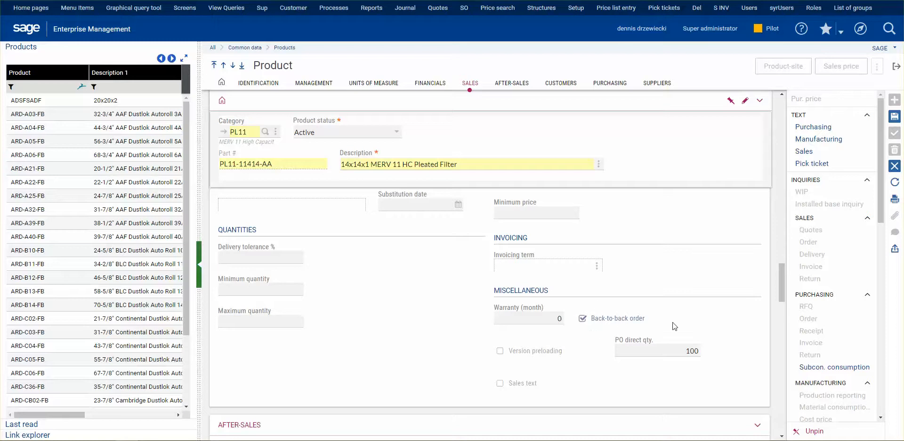
{"action": "left_click", "coordinate": [658, 350]}
{"action": "left_click_drag", "start_coordinate": [635, 352], "coordinate": [726, 352]}
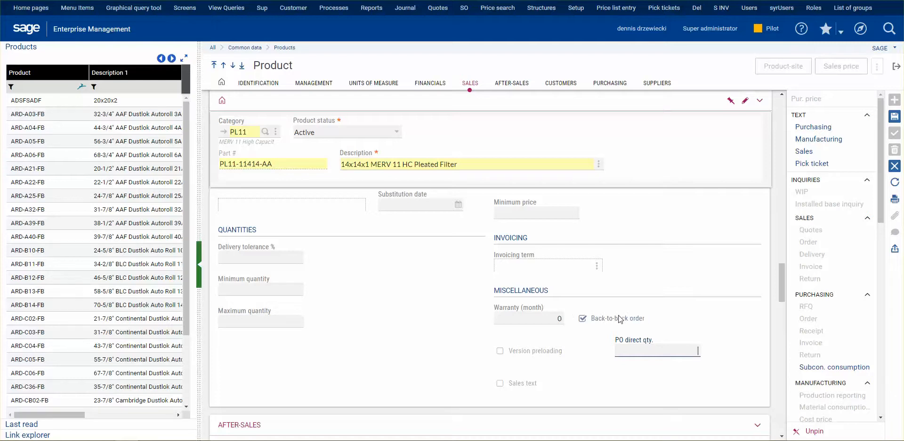
Step: Turn off Back-to-back order in the product's sales settings and check the back-to-back setting for supplier AAF Flanders
{"action": "left_click", "coordinate": [584, 319]}
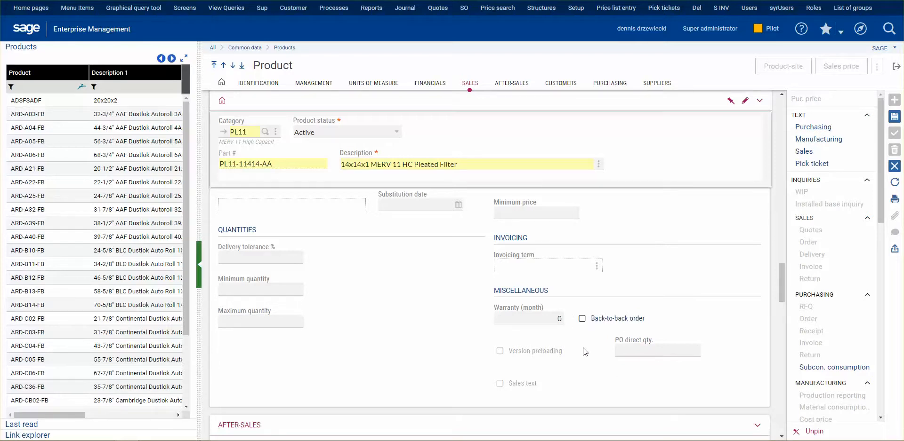
{"action": "scroll", "coordinate": [590, 339], "scroll_direction": "down", "scroll_amount": 5}
{"action": "scroll", "coordinate": [593, 361], "scroll_direction": "down", "scroll_amount": 8}
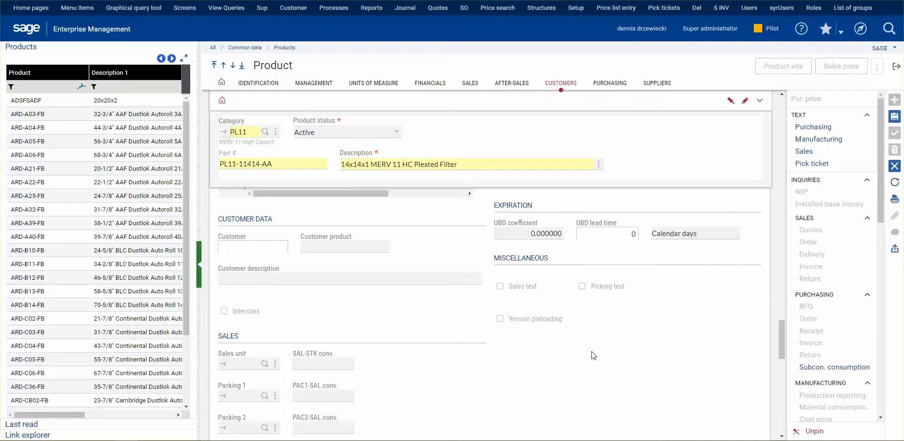
{"action": "scroll", "coordinate": [570, 346], "scroll_direction": "down", "scroll_amount": 5}
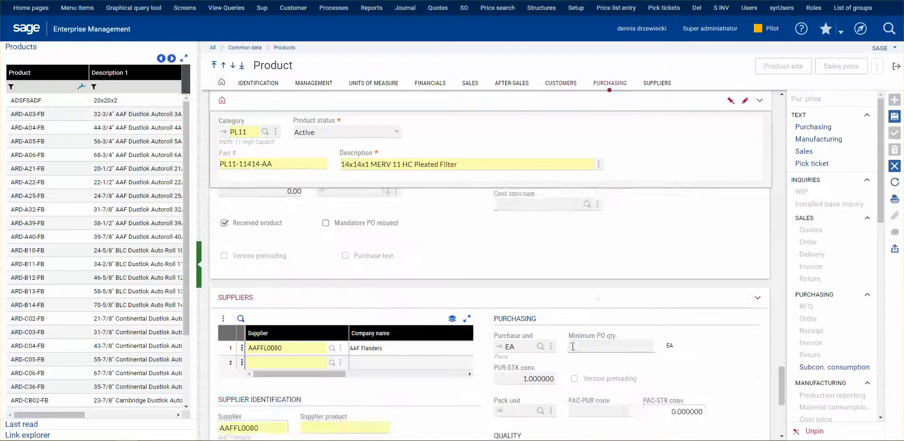
{"action": "scroll", "coordinate": [573, 351], "scroll_direction": "down", "scroll_amount": 5}
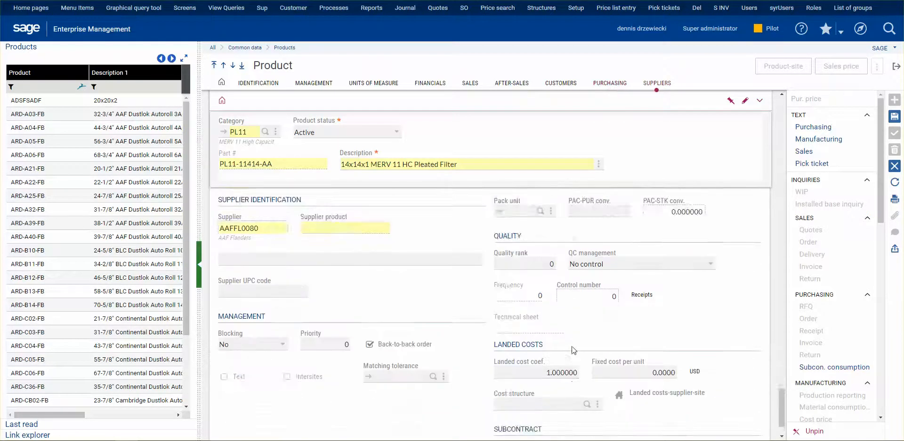
{"action": "scroll", "coordinate": [572, 347], "scroll_direction": "up", "scroll_amount": 1}
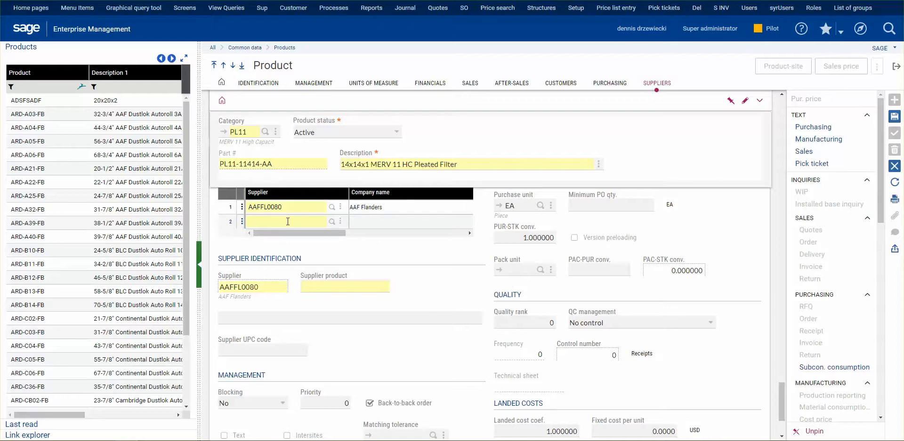
{"action": "scroll", "coordinate": [439, 321], "scroll_direction": "down", "scroll_amount": 2}
{"action": "scroll", "coordinate": [438, 321], "scroll_direction": "down", "scroll_amount": 2}
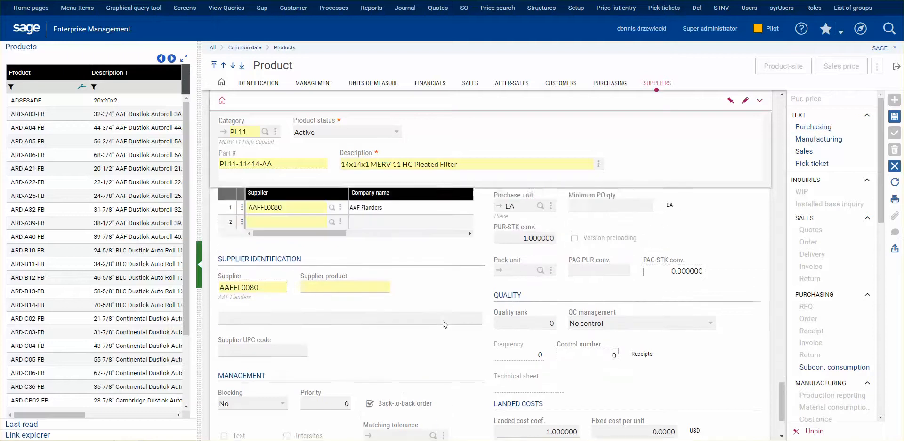
{"action": "scroll", "coordinate": [442, 325], "scroll_direction": "up", "scroll_amount": 4}
{"action": "scroll", "coordinate": [392, 321], "scroll_direction": "down", "scroll_amount": 5}
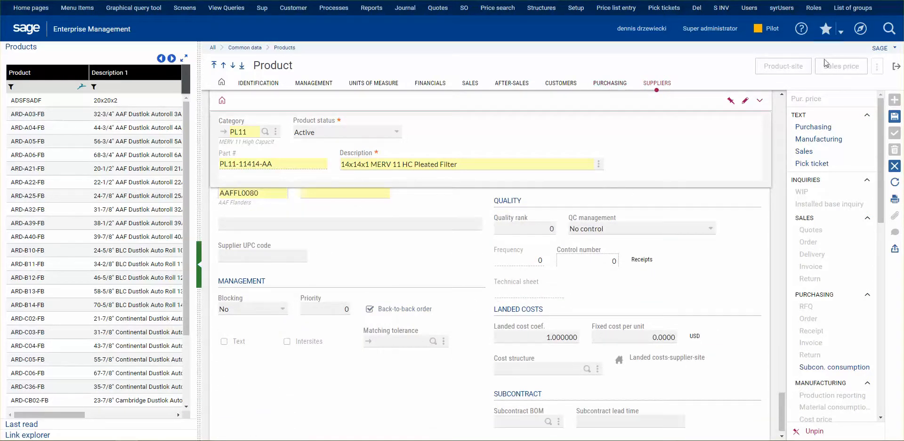
Step: Close the product record without saving its changes and switch to the prospect #1 sales order
{"action": "left_click", "coordinate": [896, 67]}
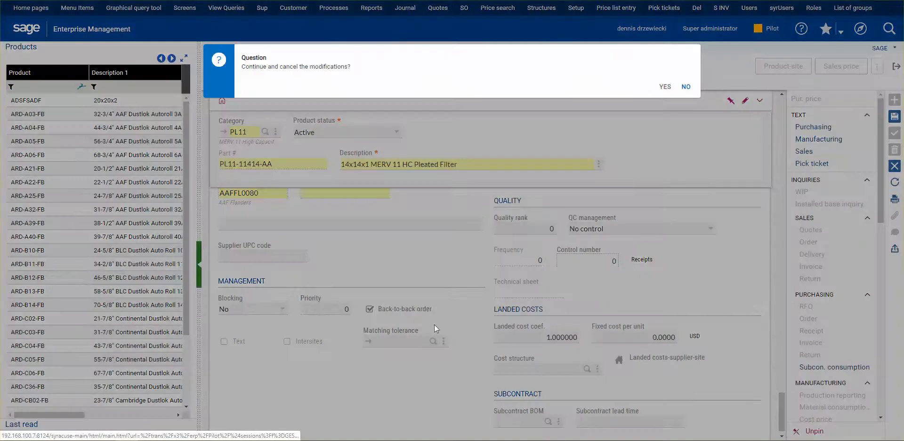
{"action": "left_click", "coordinate": [663, 88]}
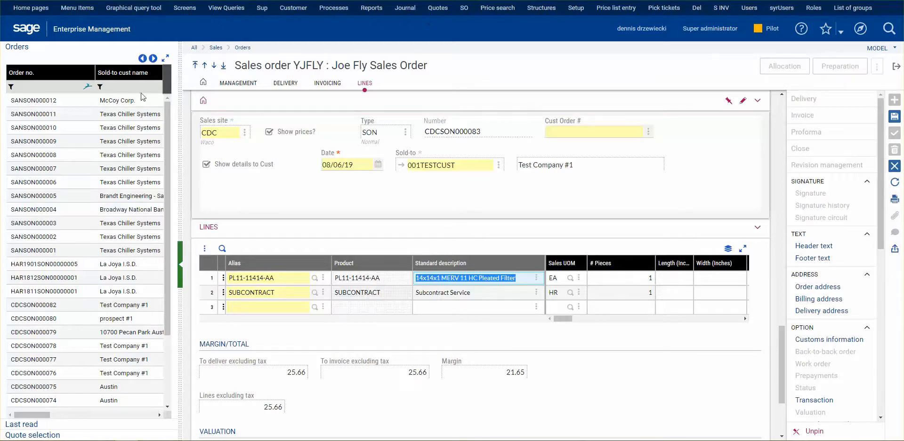
{"action": "left_click", "coordinate": [112, 320]}
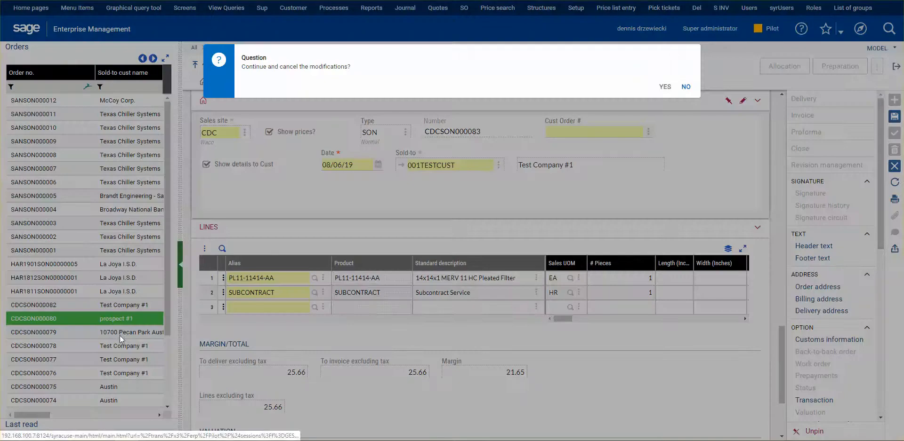
{"action": "left_click", "coordinate": [685, 88]}
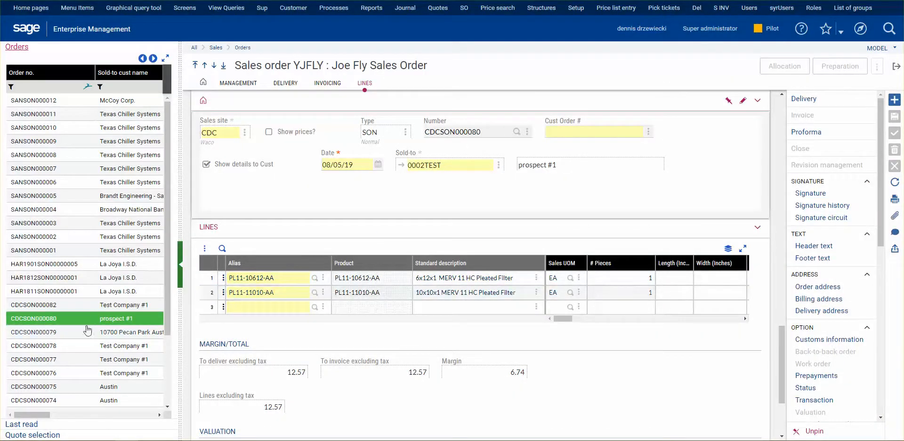
Step: Compare the most recently listed Test Company #1 sales order with the prospect #1 order
{"action": "left_click", "coordinate": [135, 305]}
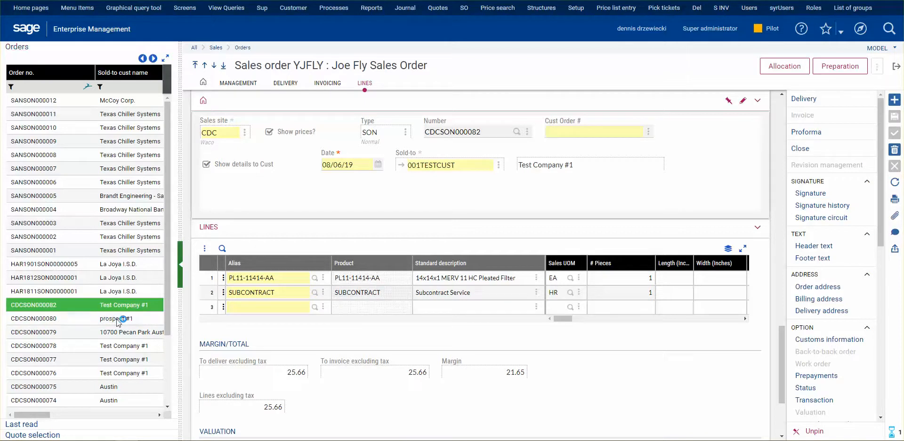
{"action": "left_click", "coordinate": [117, 319]}
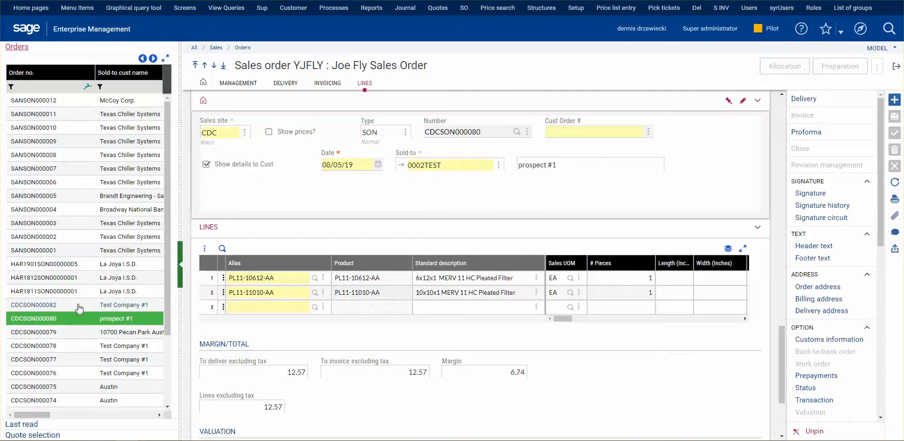
{"action": "left_click", "coordinate": [125, 308]}
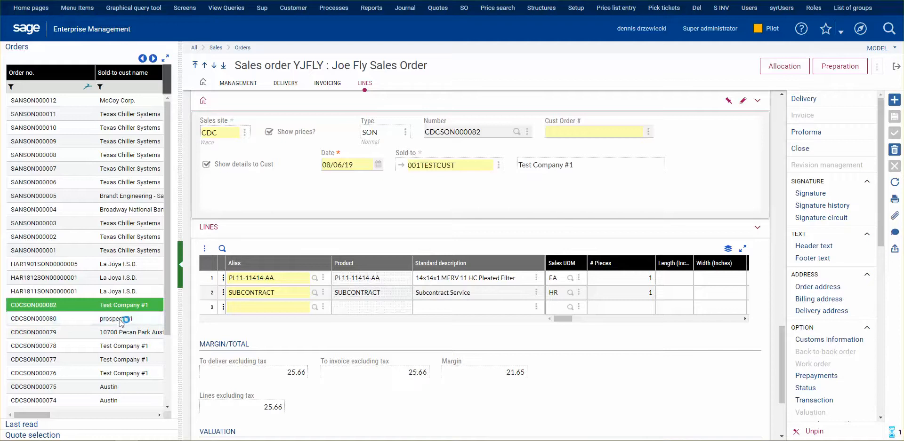
{"action": "left_click", "coordinate": [122, 320]}
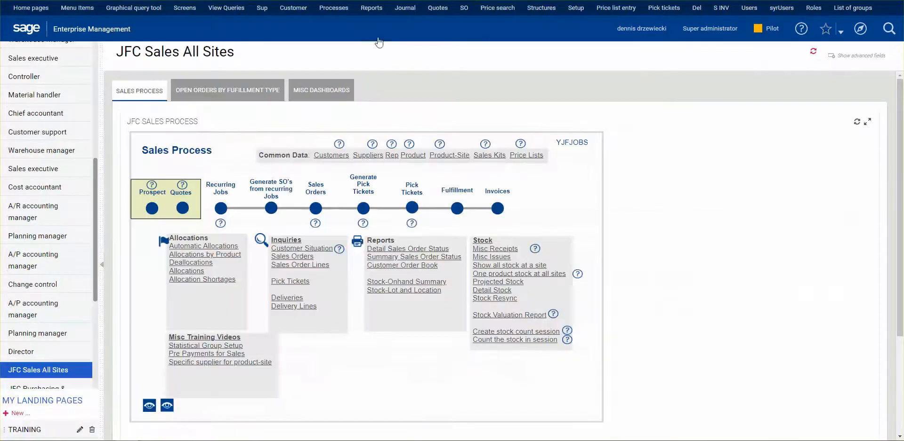
Step: Open purchase receipt entry from the JFC Purchasing & Stock landing page
{"action": "scroll", "coordinate": [72, 348], "scroll_direction": "down", "scroll_amount": 4}
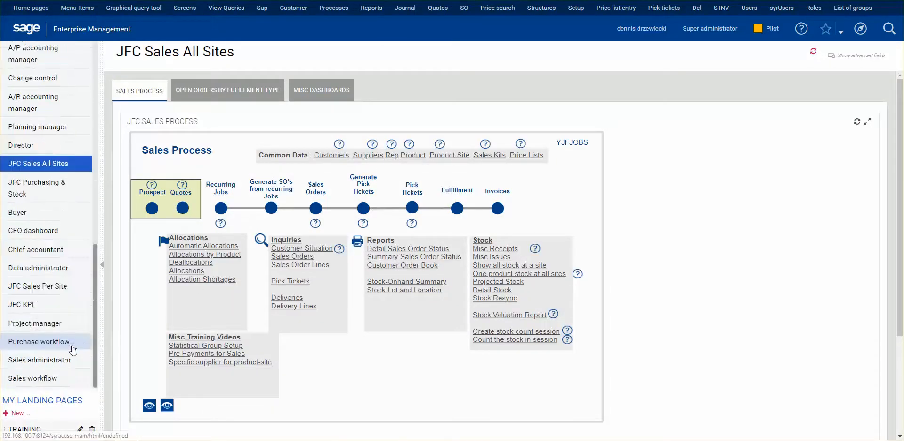
{"action": "left_click", "coordinate": [72, 192]}
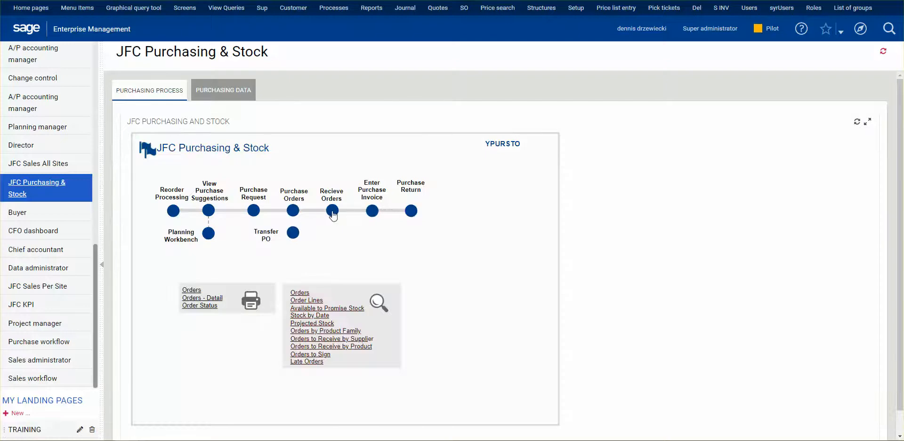
{"action": "left_click", "coordinate": [332, 212]}
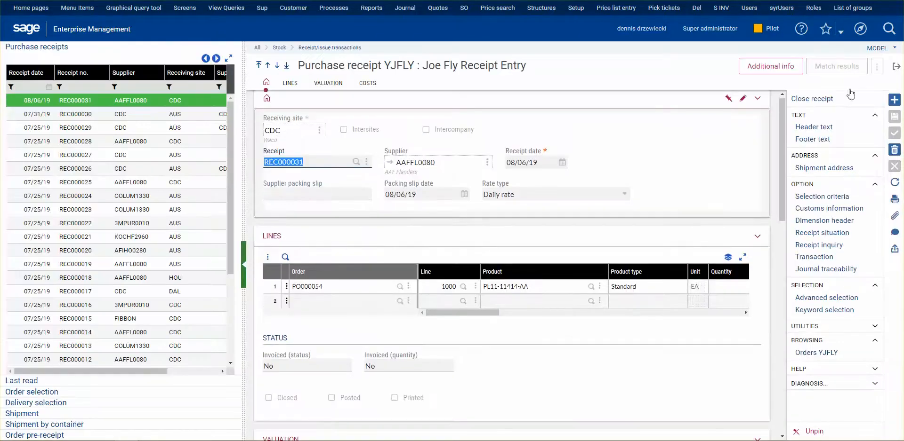
Step: Create a purchase receipt for site CDC from the AAF Flanders purchase order dated 08/06/2019
{"action": "left_click", "coordinate": [894, 100]}
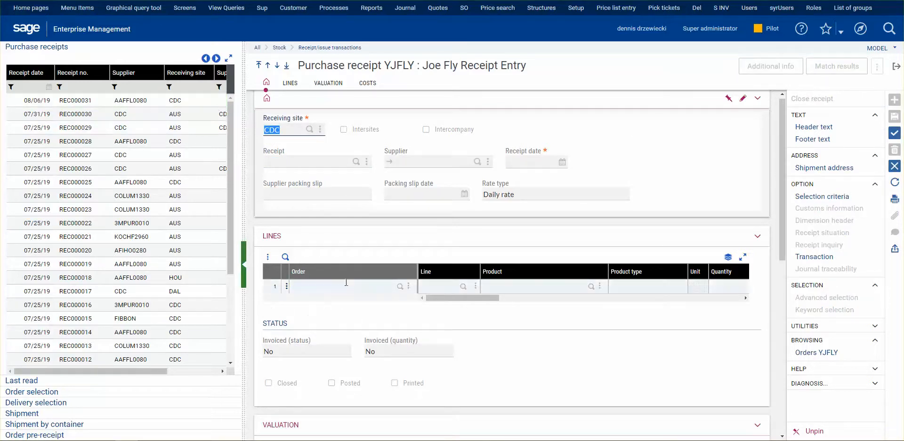
{"action": "left_click", "coordinate": [49, 393]}
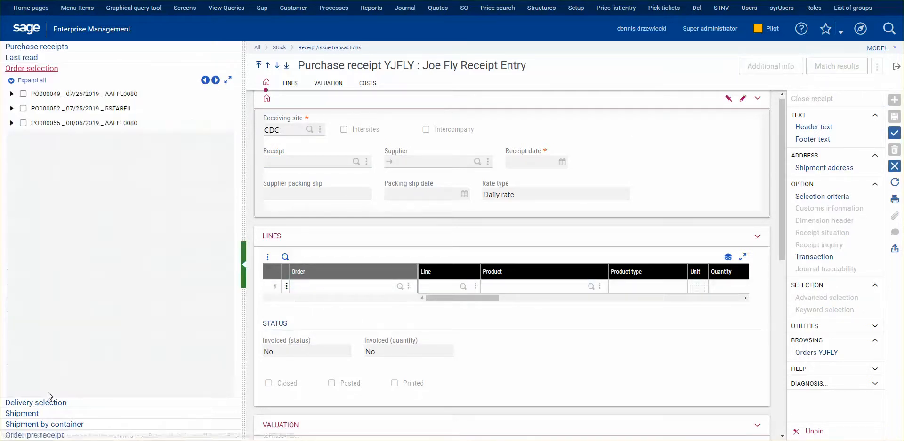
{"action": "left_click", "coordinate": [23, 124]}
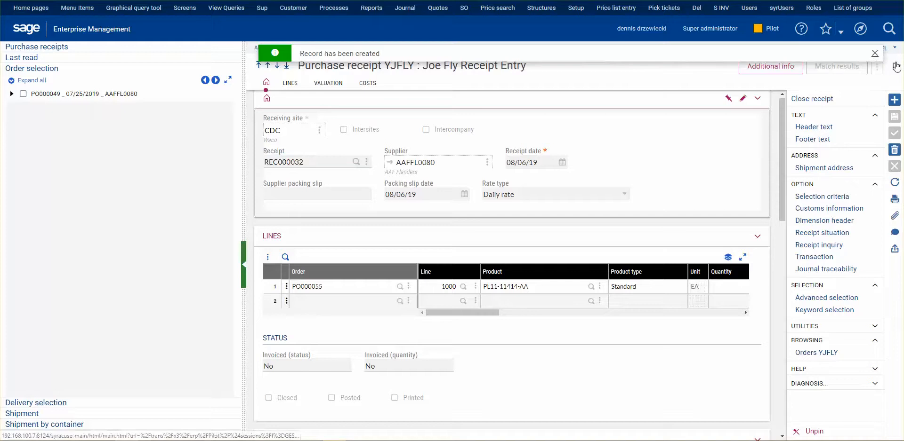
Step: Return to the sales orders, refresh the order list and open the newest Test Company #1 order
{"action": "left_click", "coordinate": [796, 97]}
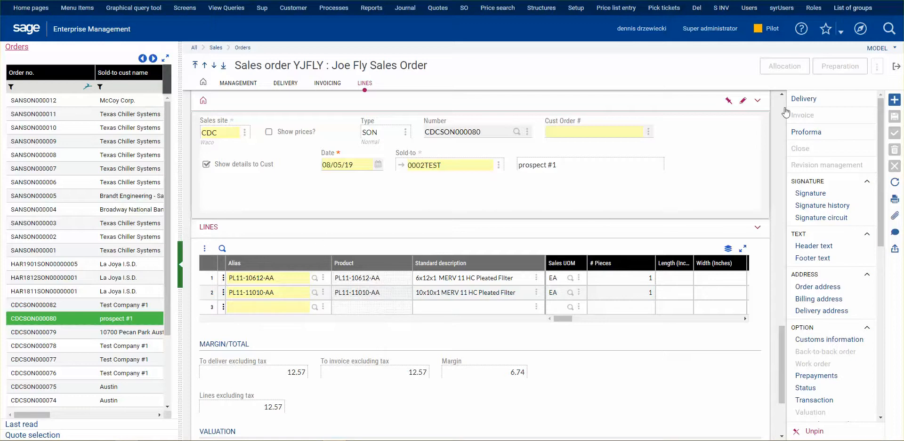
{"action": "left_click", "coordinate": [896, 184]}
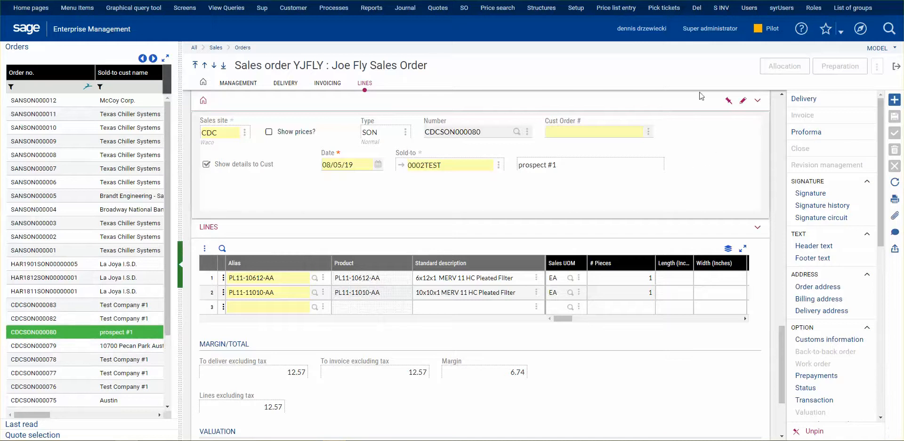
{"action": "left_click_drag", "start_coordinate": [562, 318], "coordinate": [576, 318]}
{"action": "left_click", "coordinate": [95, 322]}
{"action": "left_click", "coordinate": [113, 306]}
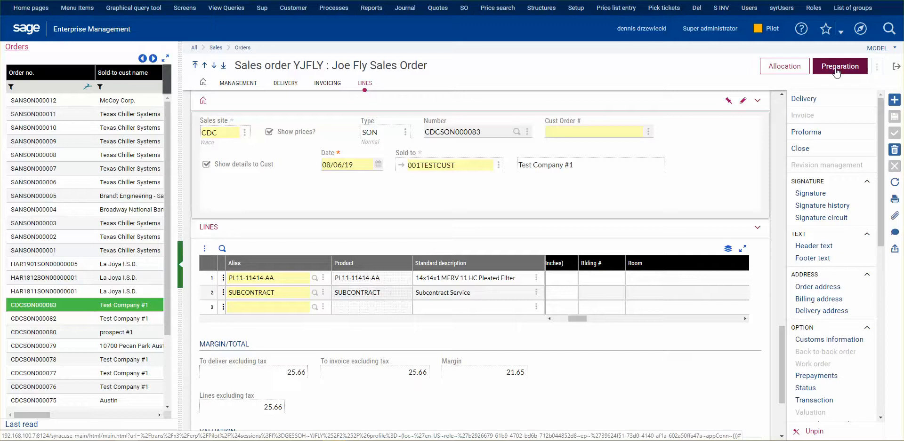
Step: Create a delivery from the Test Company #1 sales order and validate it
{"action": "left_click", "coordinate": [814, 99]}
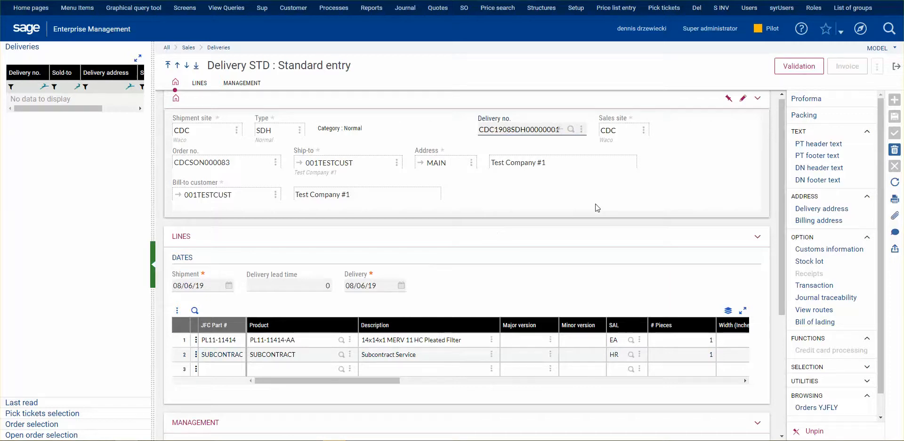
{"action": "left_click", "coordinate": [799, 68]}
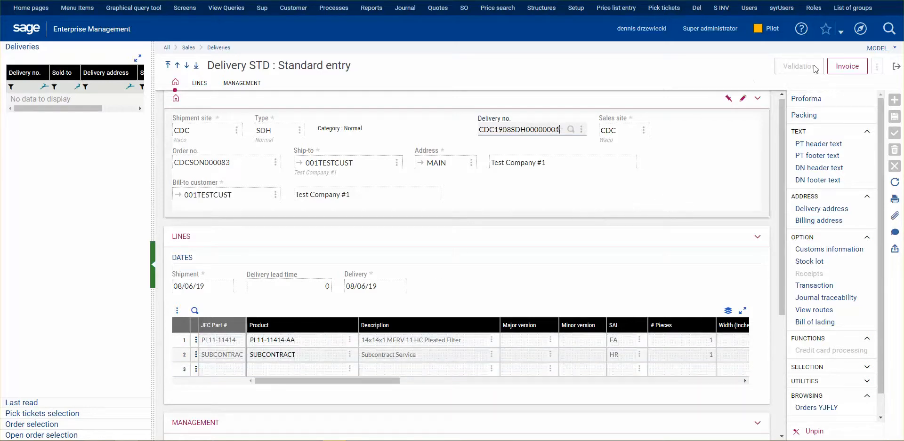
Step: Generate the sales invoice from the validated delivery, then post it and close the validation log
{"action": "left_click", "coordinate": [847, 66]}
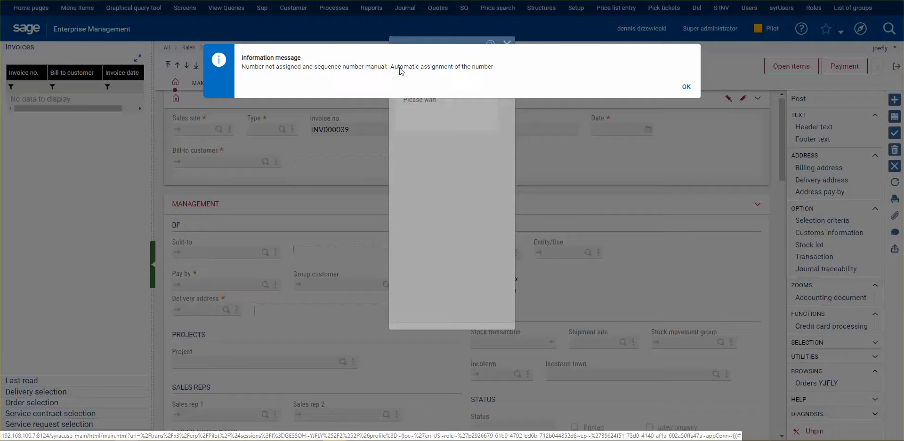
{"action": "left_click", "coordinate": [685, 86]}
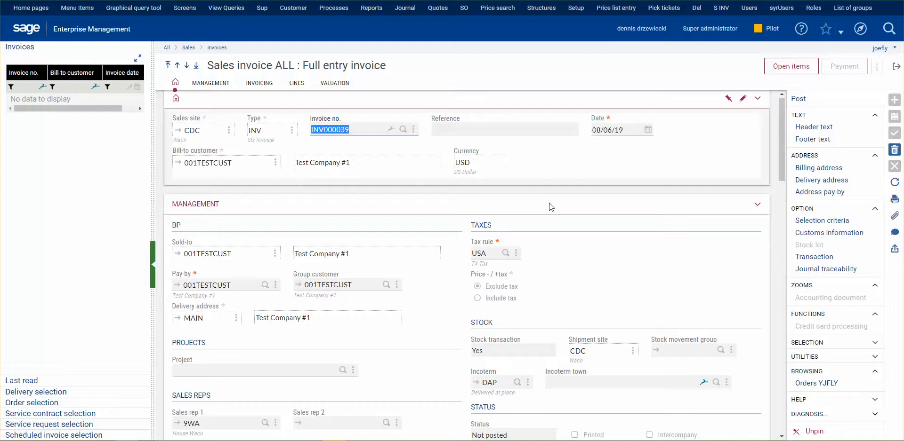
{"action": "left_click", "coordinate": [799, 99]}
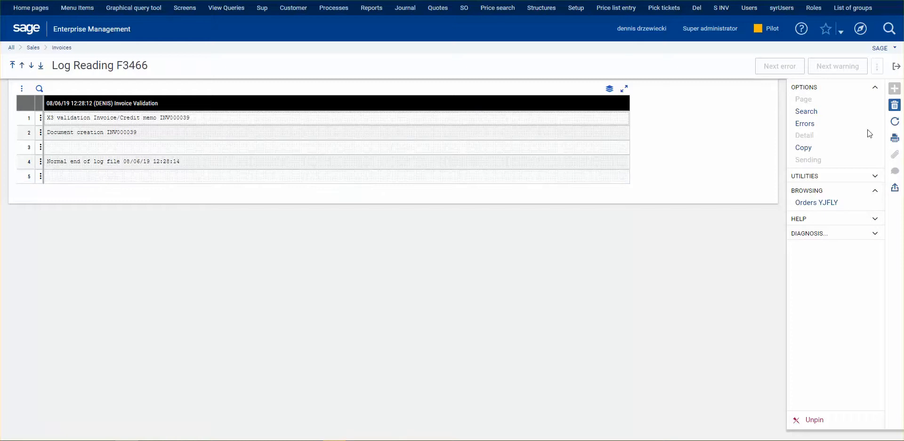
{"action": "left_click", "coordinate": [896, 66]}
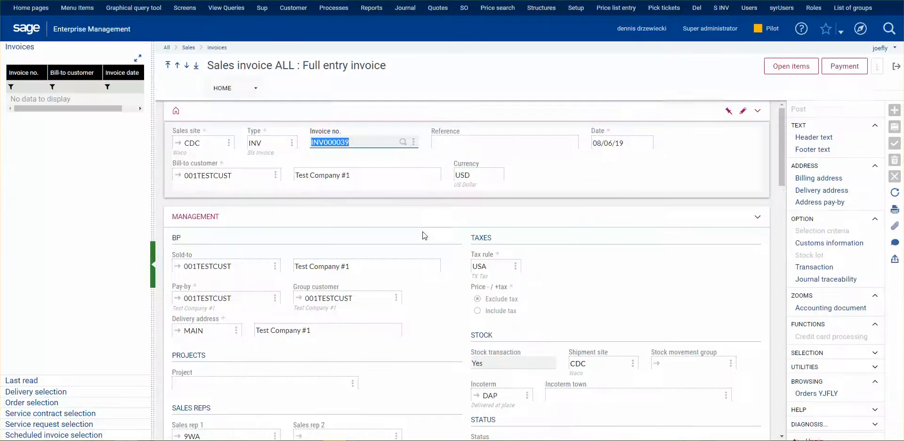